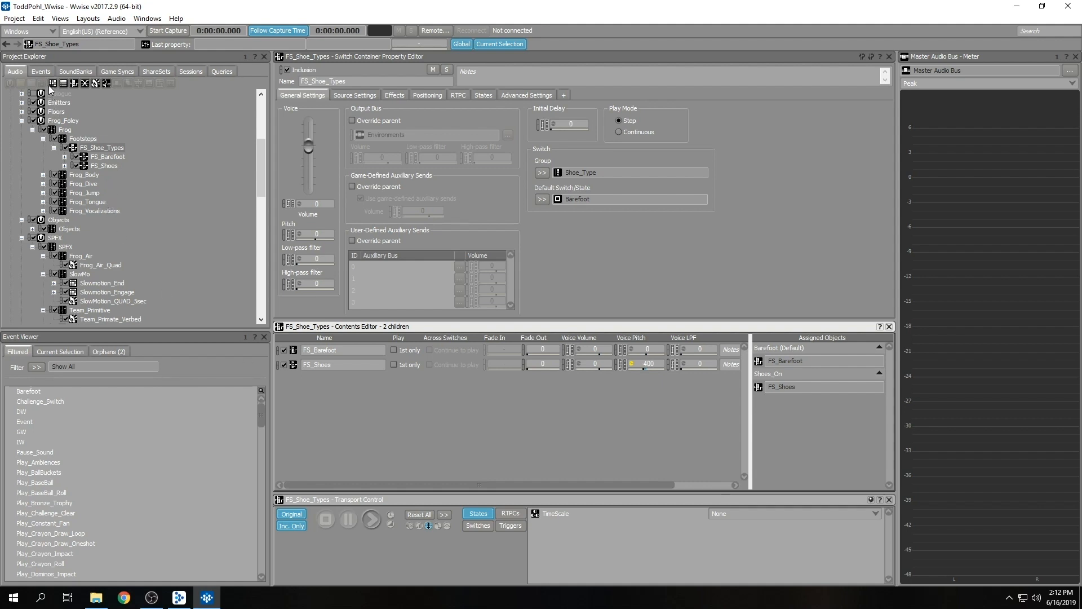
Open the Play_Footsteps event and examine the action types available for its FS_Shoe_Types action.
{"action": "left_click", "coordinate": [41, 71]}
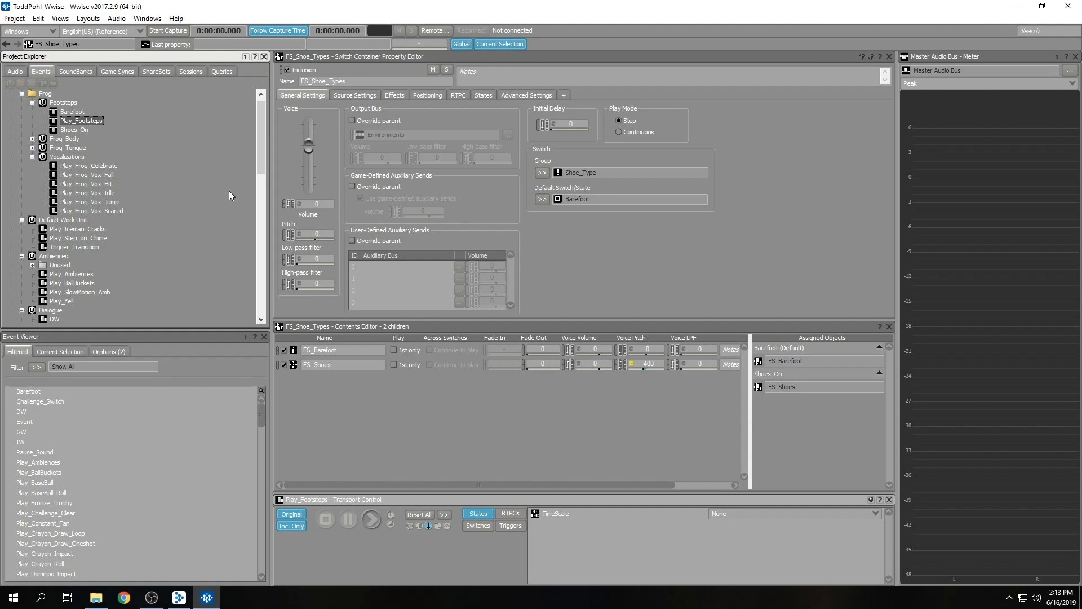
{"action": "left_click", "coordinate": [92, 120]}
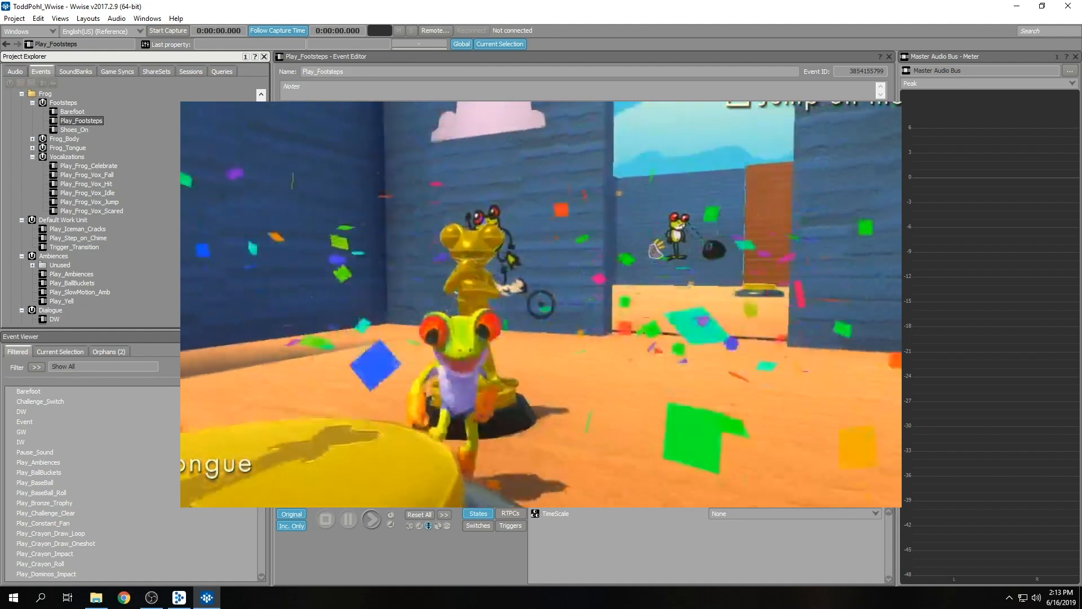
{"action": "left_click", "coordinate": [379, 121]}
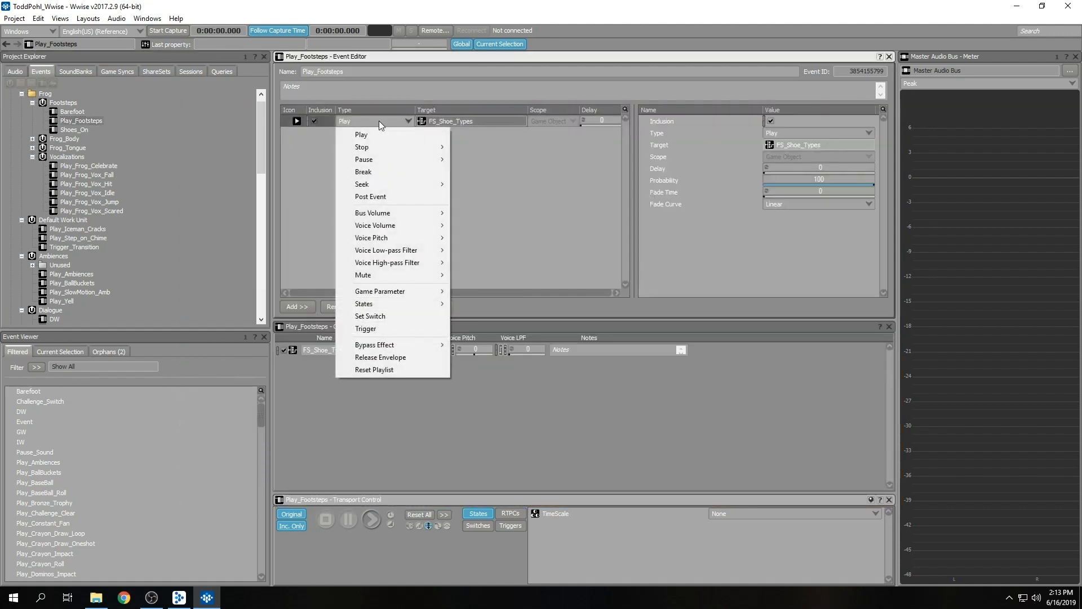
{"action": "left_click", "coordinate": [316, 151]}
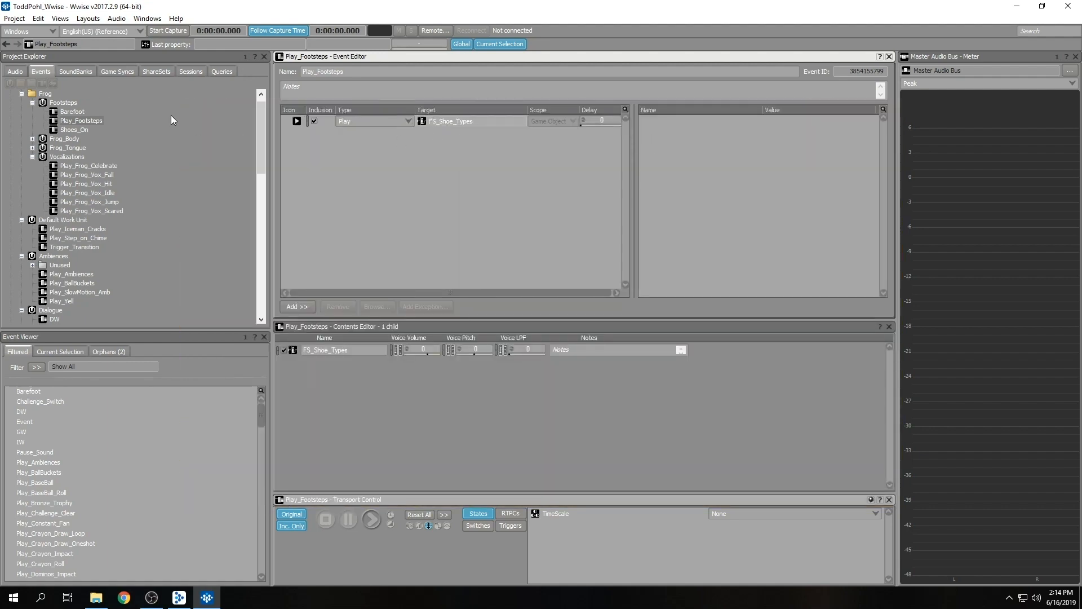
Open the FS_Barefoot switch container, expand its surface children, and review its switch group and default switch options.
{"action": "left_click", "coordinate": [12, 71]}
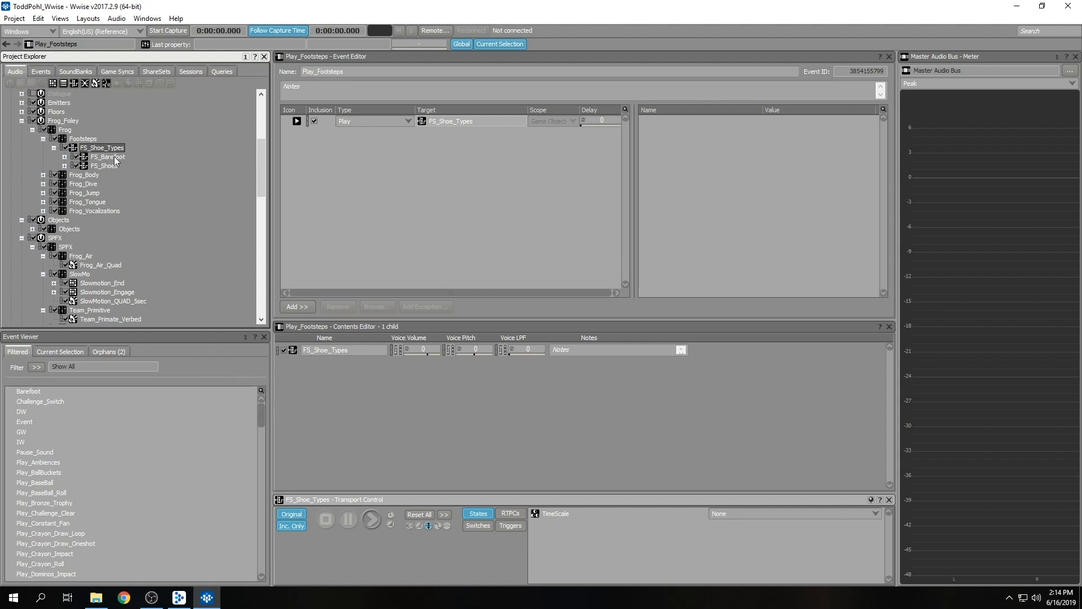
{"action": "left_click", "coordinate": [113, 157]}
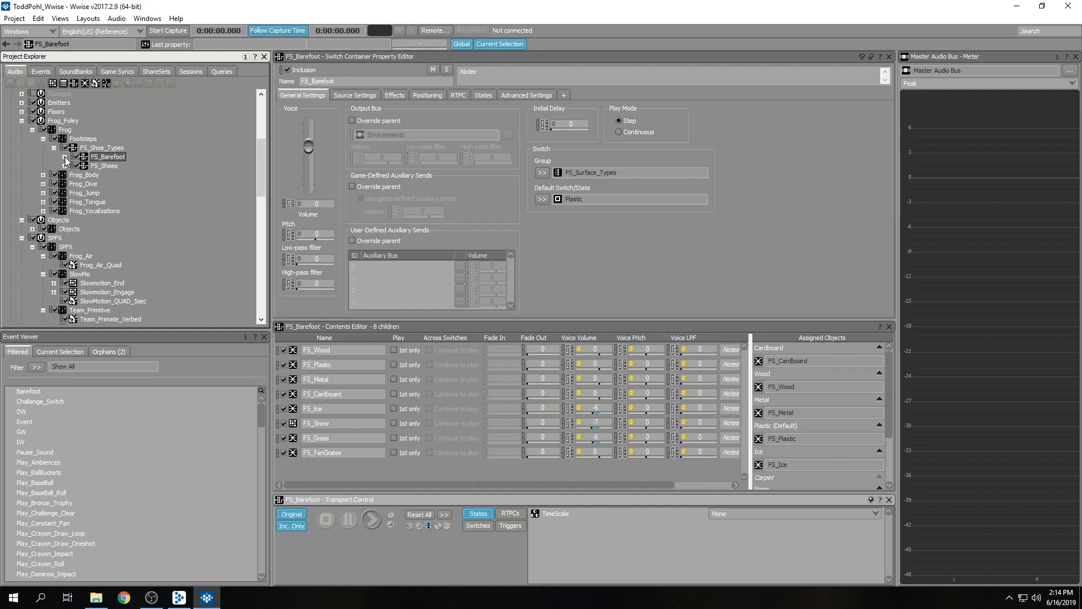
{"action": "left_click", "coordinate": [65, 157]}
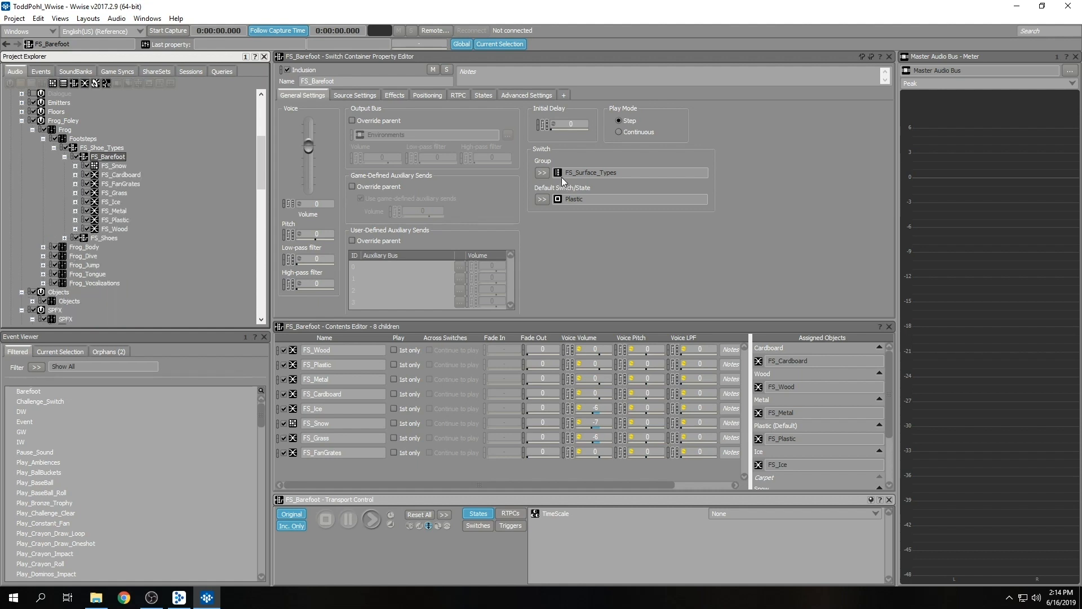
{"action": "left_click", "coordinate": [543, 173]}
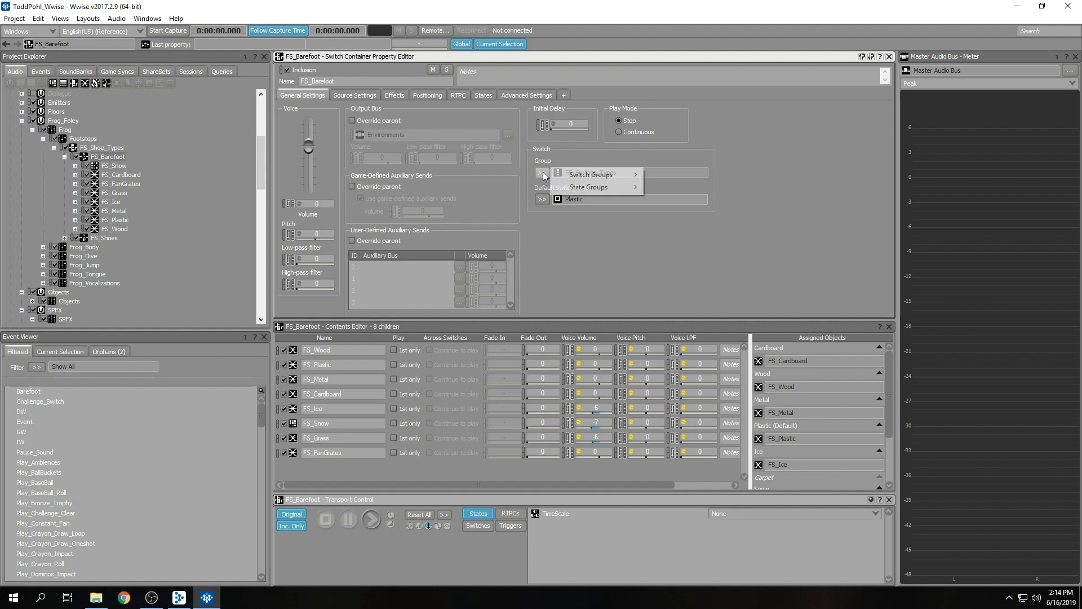
{"action": "left_click", "coordinate": [561, 255]}
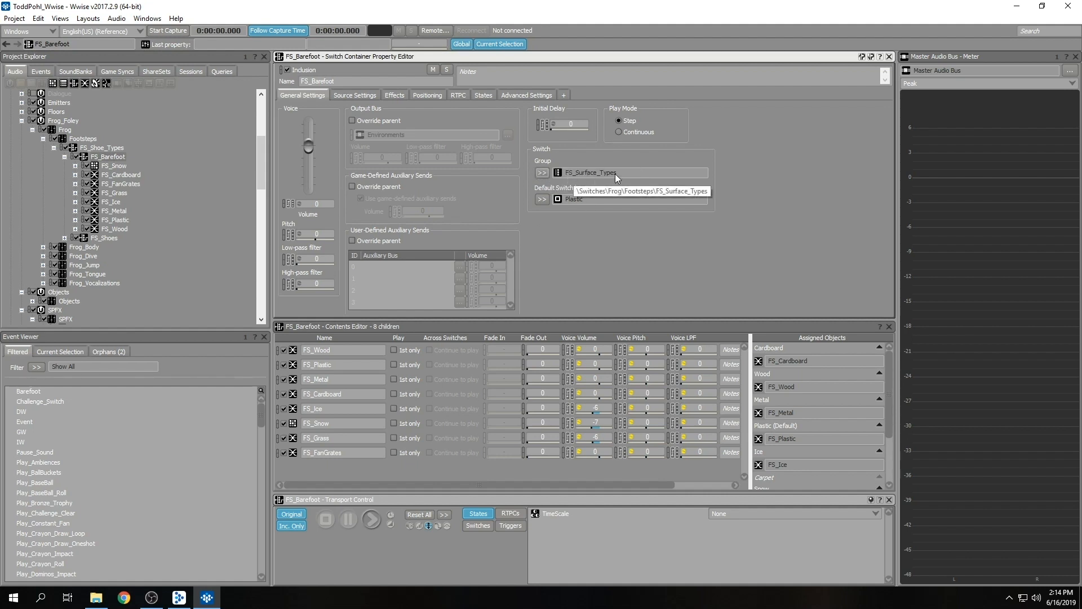
{"action": "left_click", "coordinate": [541, 199]}
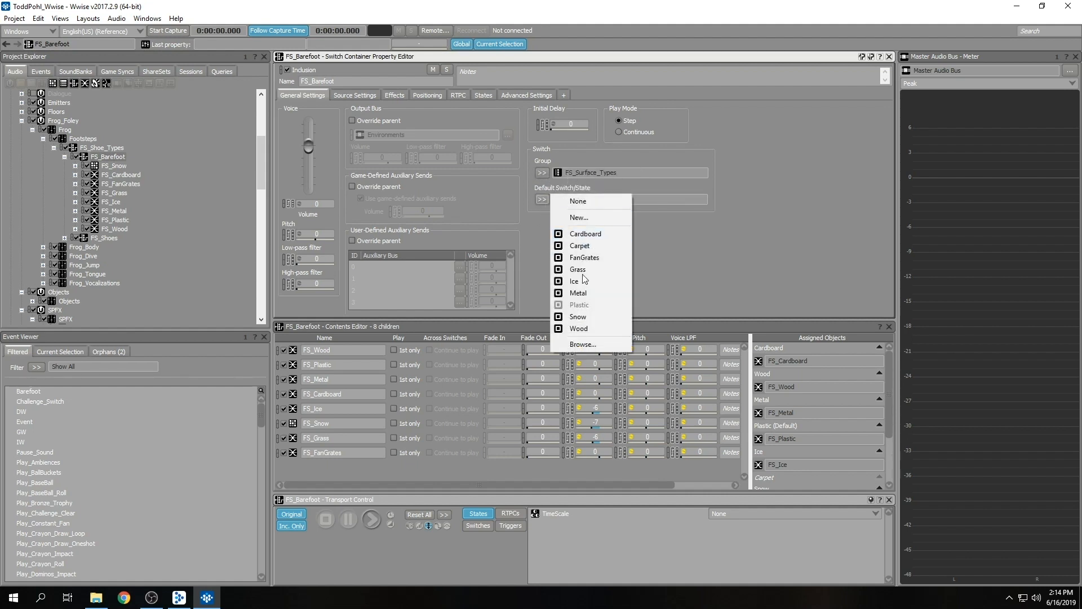
{"action": "left_click", "coordinate": [690, 258]}
Review the objects assigned to each surface switch of the FS_Barefoot container.
{"action": "scroll", "coordinate": [809, 434], "scroll_direction": "down", "scroll_amount": 3}
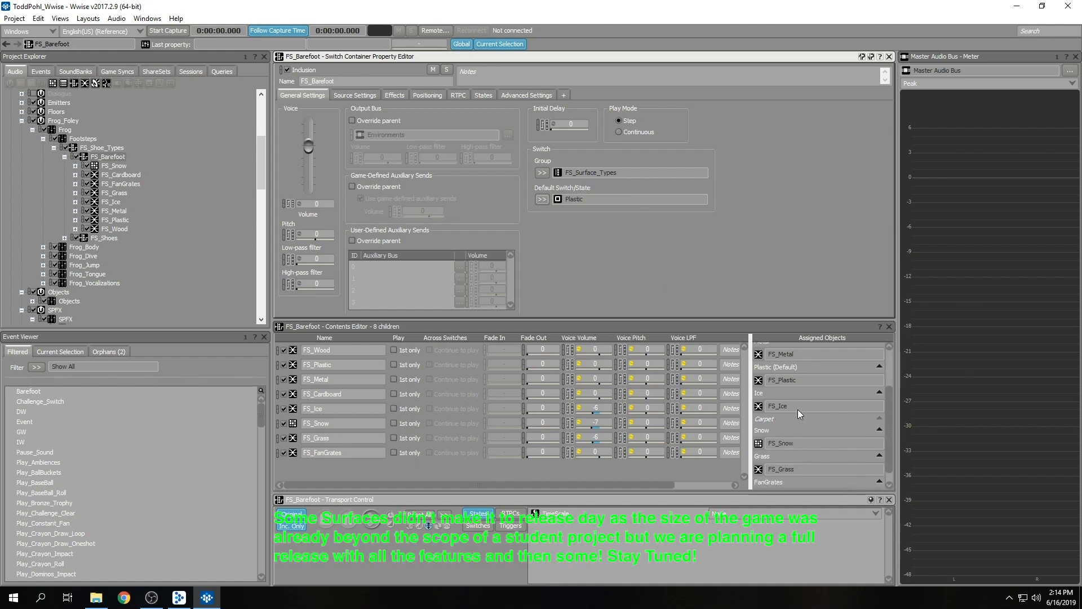
{"action": "scroll", "coordinate": [797, 409], "scroll_direction": "down", "scroll_amount": 1}
{"action": "scroll", "coordinate": [797, 409], "scroll_direction": "up", "scroll_amount": 3}
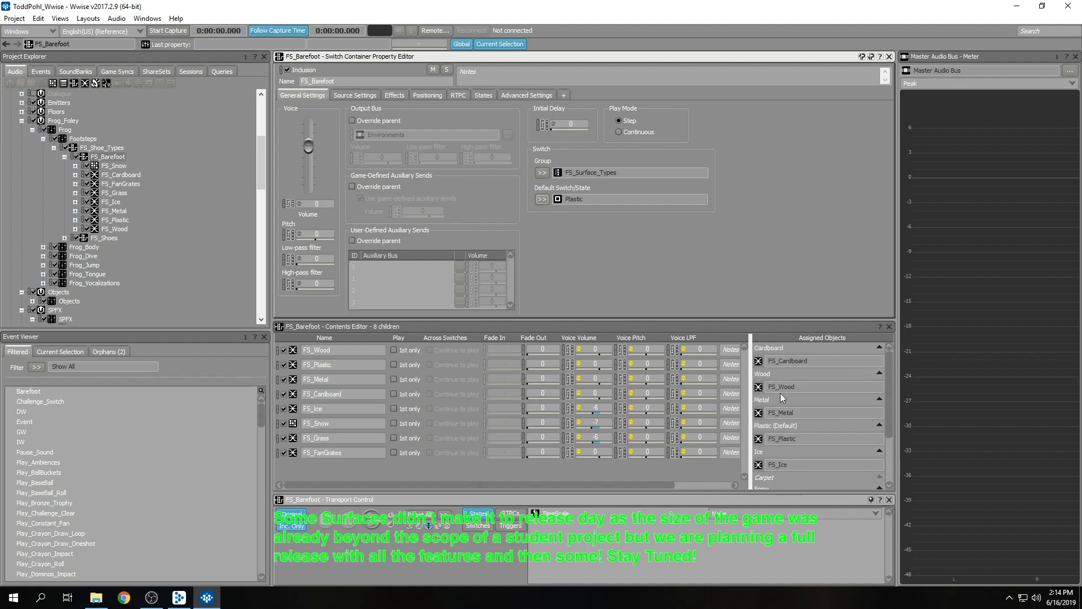
Audition the FS_Snow random container and expand the FS_Cardboard blend container beneath FS_Barefoot.
{"action": "left_click", "coordinate": [113, 166]}
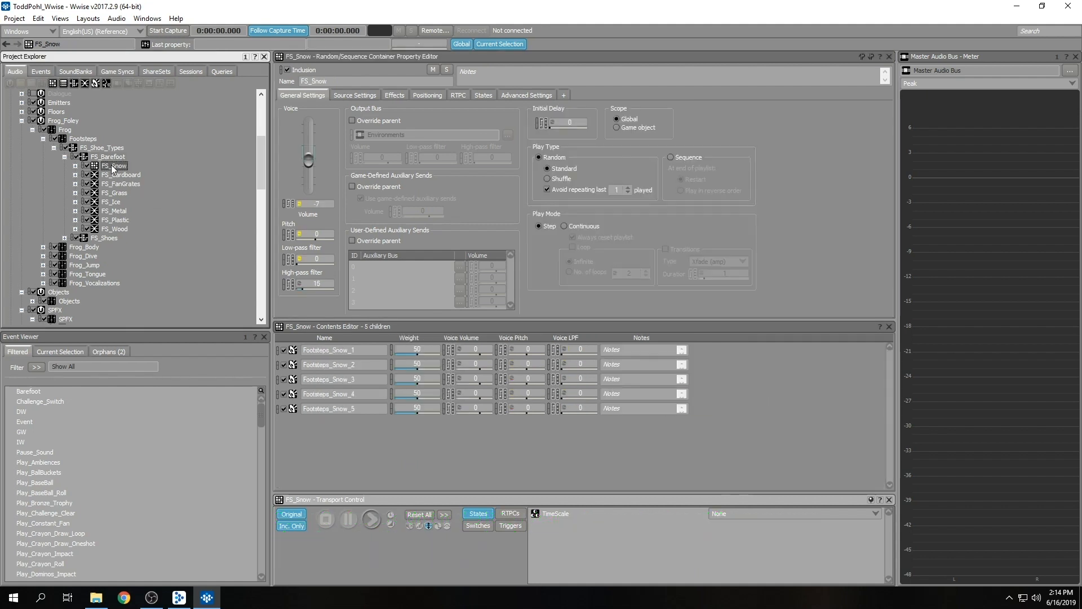
{"action": "key", "text": "space"}
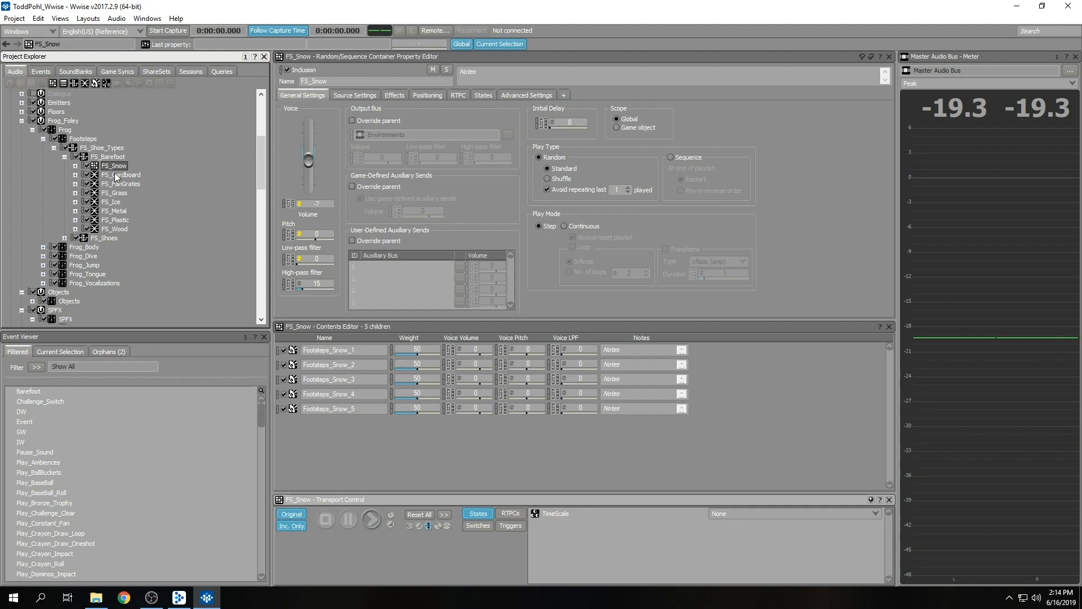
{"action": "left_click", "coordinate": [76, 175]}
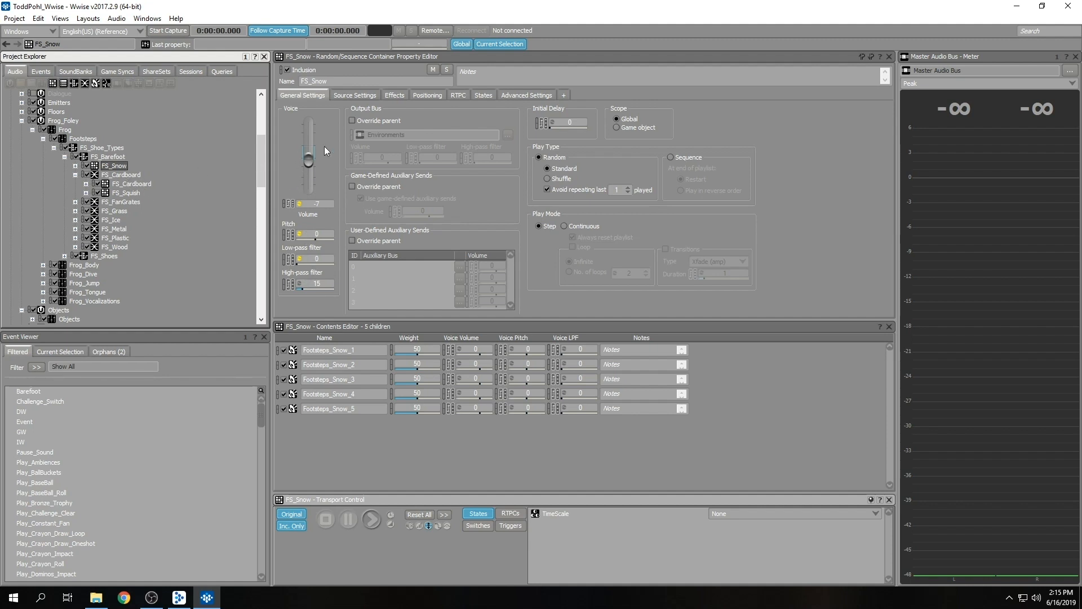
Check the effects settings along the footstep hierarchy, from FS_Barefoot up to the Footsteps actor-mixer and back down to FS_Snow.
{"action": "left_click", "coordinate": [400, 96]}
{"action": "left_click", "coordinate": [106, 157]}
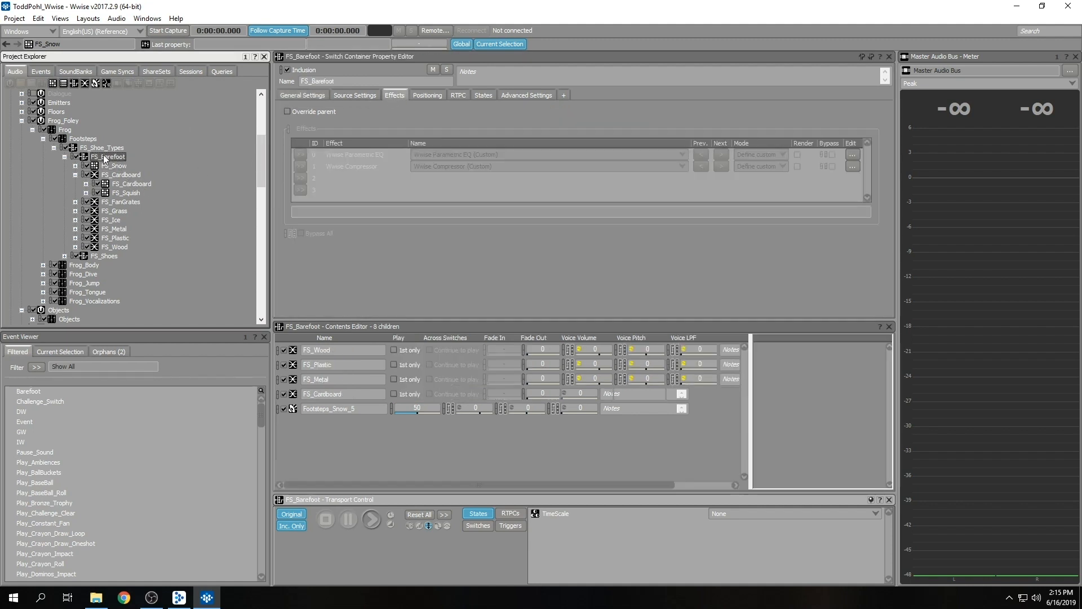
{"action": "left_click", "coordinate": [103, 147]}
{"action": "left_click", "coordinate": [83, 138]}
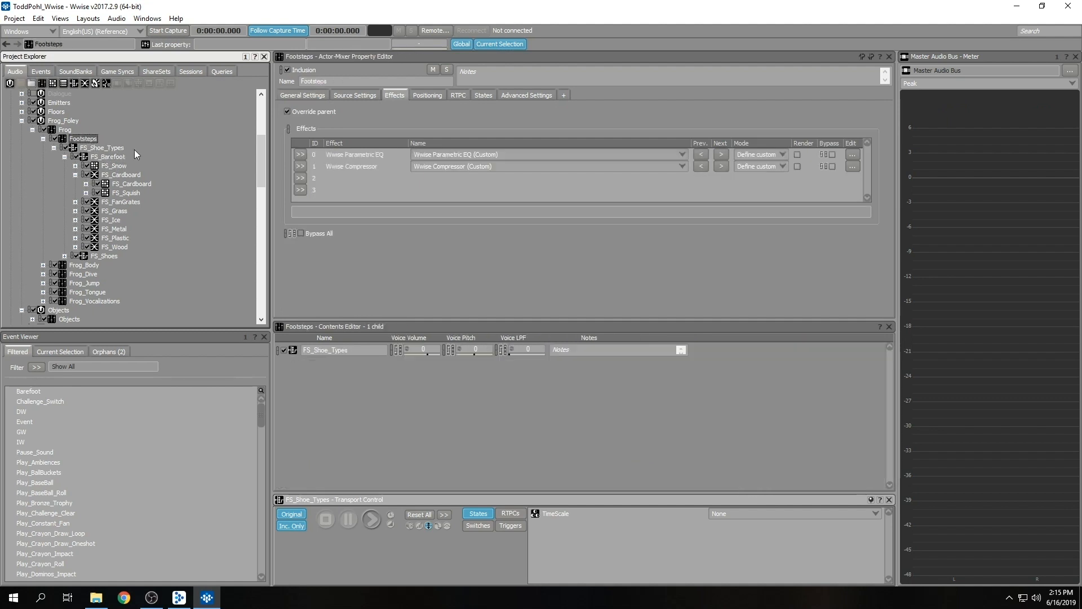
{"action": "left_click", "coordinate": [108, 157]}
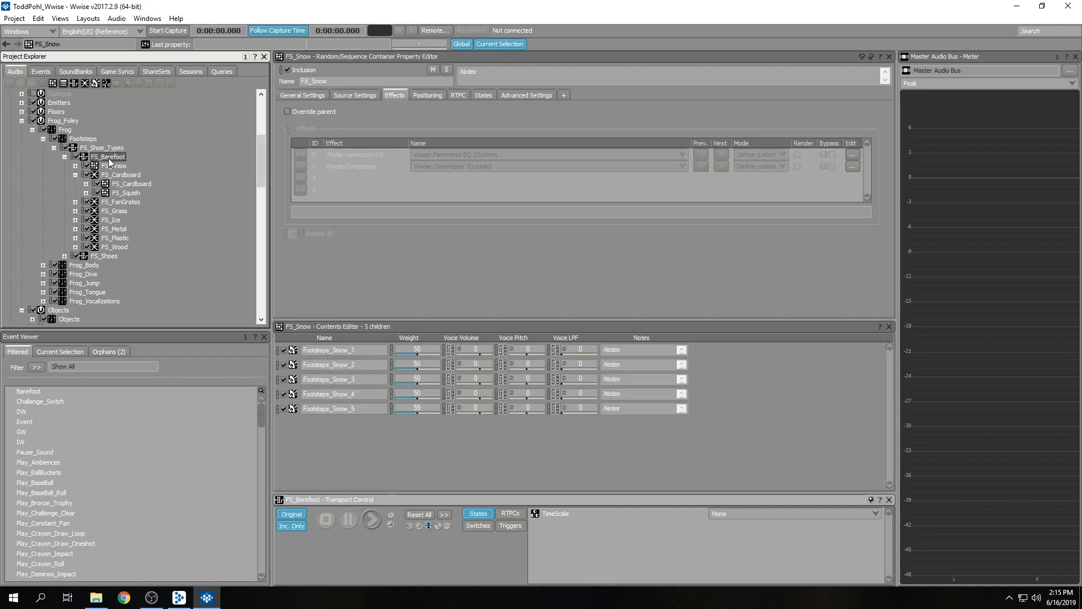
{"action": "left_click", "coordinate": [115, 166]}
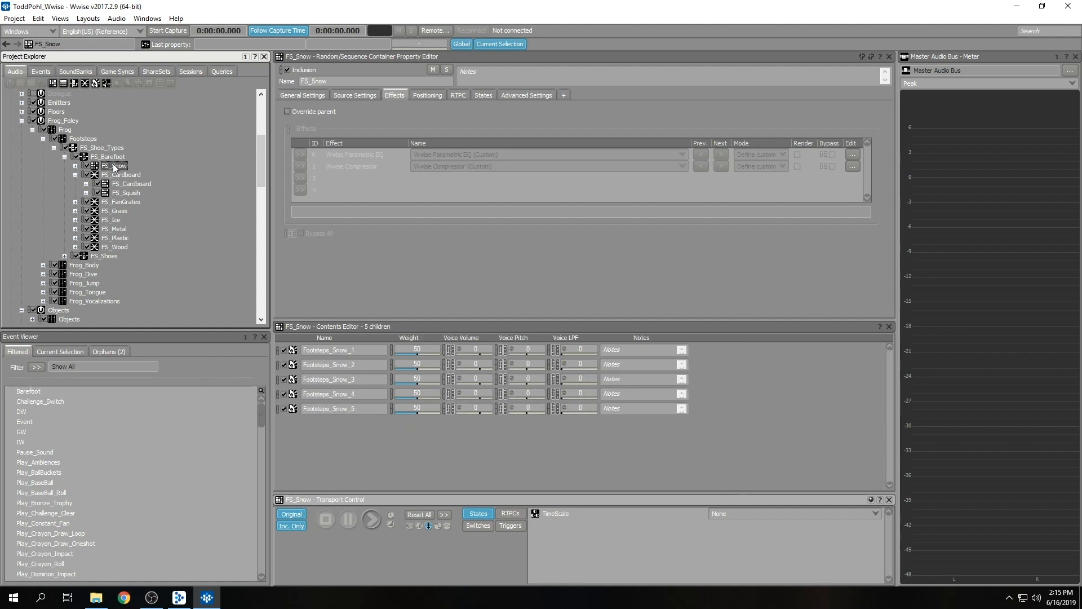
View the general settings of the FS_Cardboard blend container and audition its FS_Cardboard random container.
{"action": "left_click", "coordinate": [123, 175]}
{"action": "left_click", "coordinate": [303, 96]}
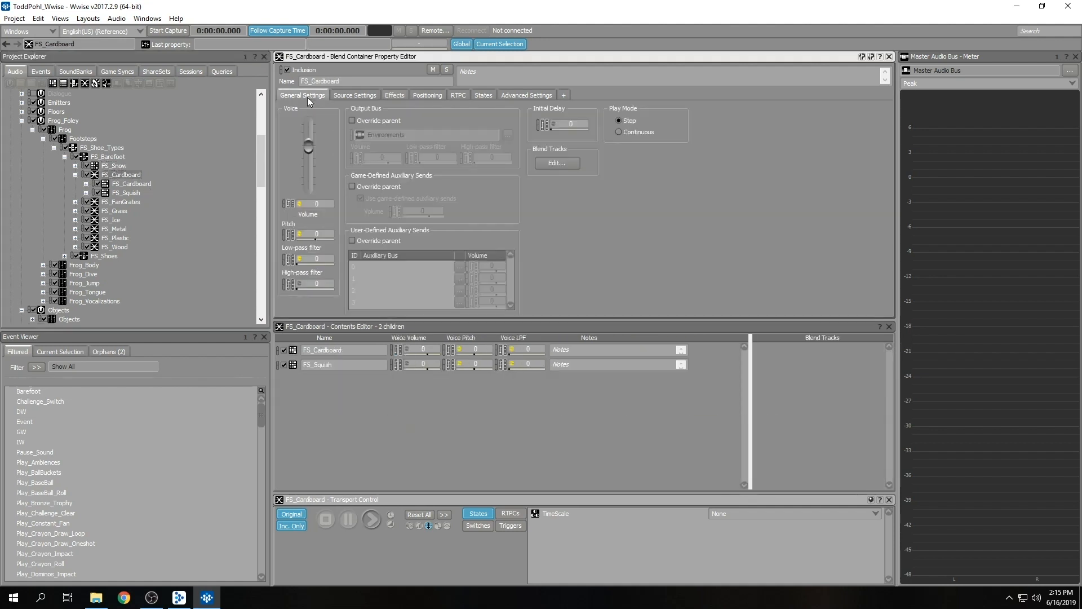
{"action": "left_click", "coordinate": [128, 186]}
{"action": "key", "text": "space"}
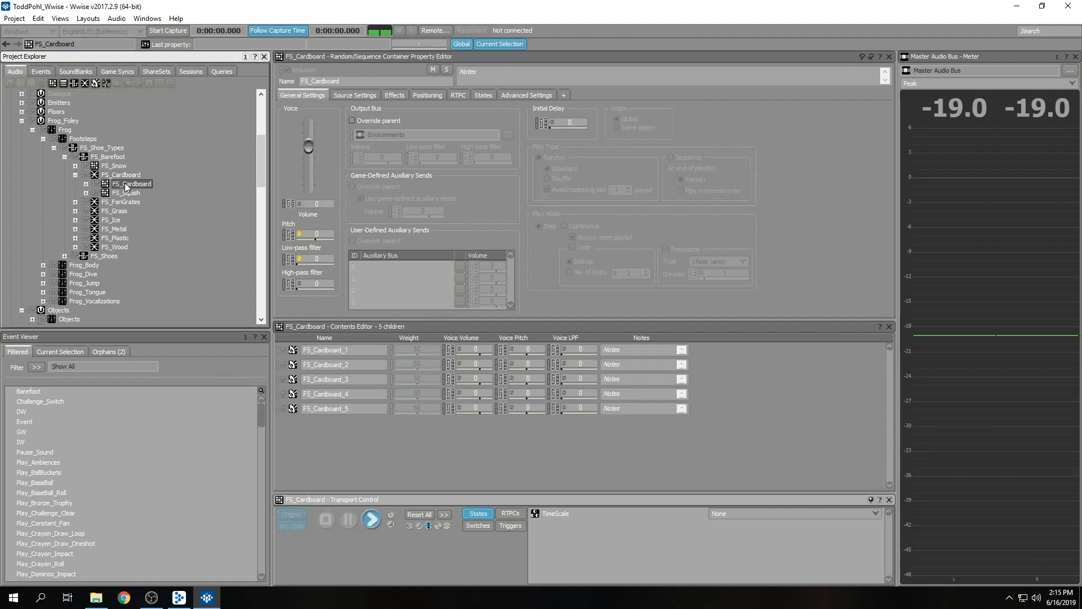
Audition several variations of the FS_Squish random container under FS_Cardboard and look through its sounds.
{"action": "left_click", "coordinate": [126, 193]}
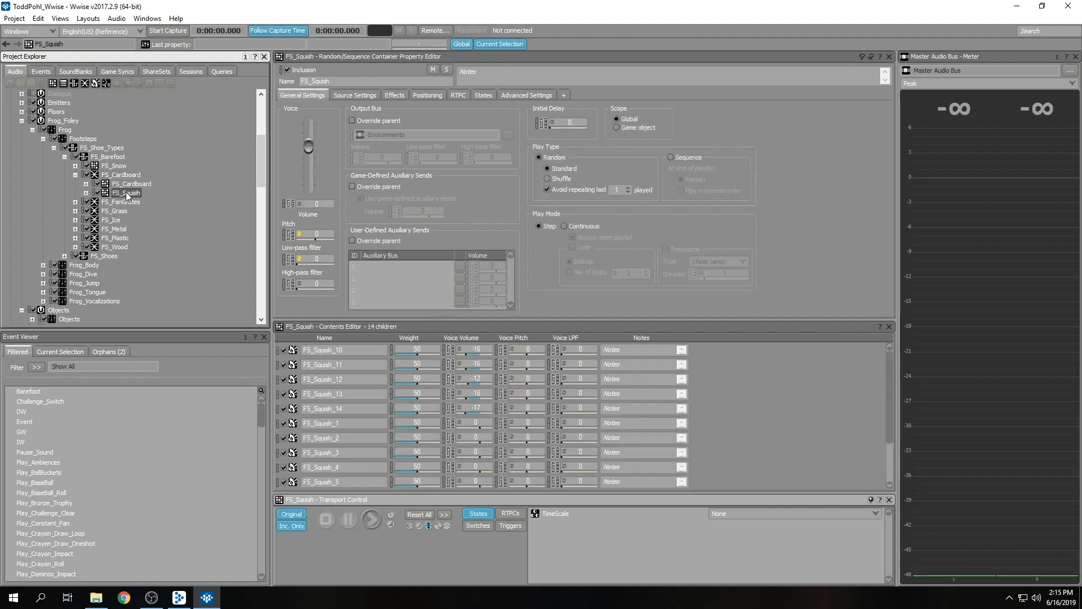
{"action": "key", "text": "space"}
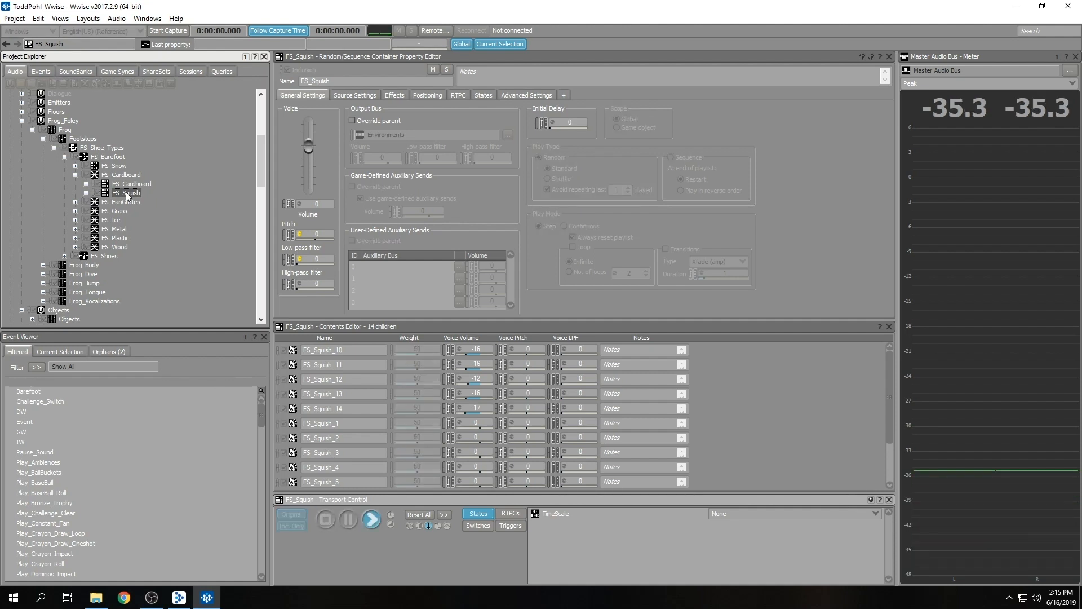
{"action": "key", "text": "space"}
{"action": "key", "text": "space"}
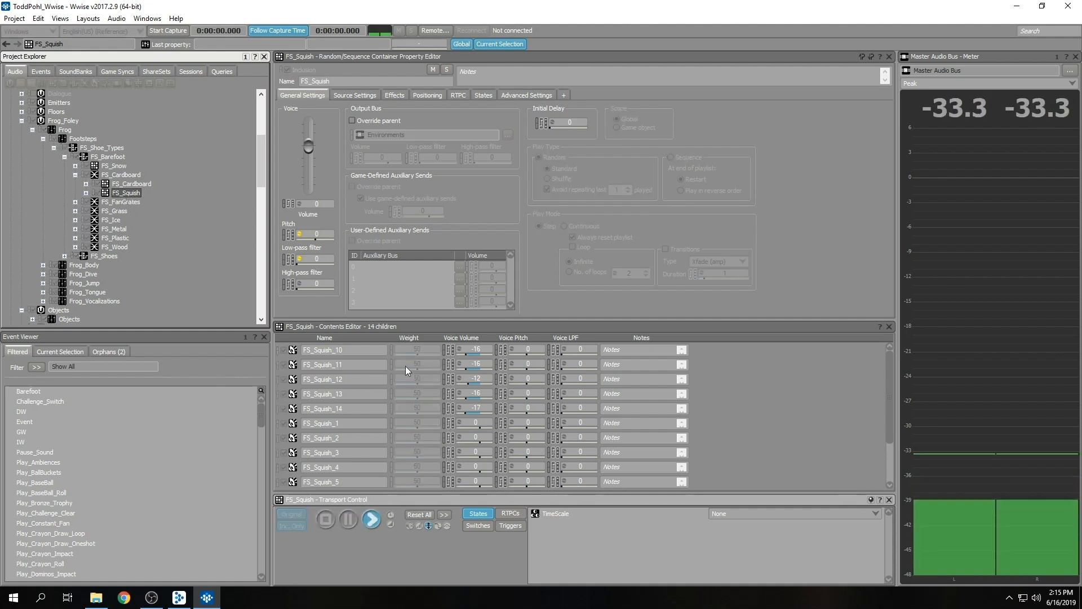
{"action": "scroll", "coordinate": [718, 397], "scroll_direction": "down", "scroll_amount": 1}
Expand the FS_FanGrates, FS_Grass and FS_Ice blend containers to view their layers.
{"action": "left_click", "coordinate": [75, 202]}
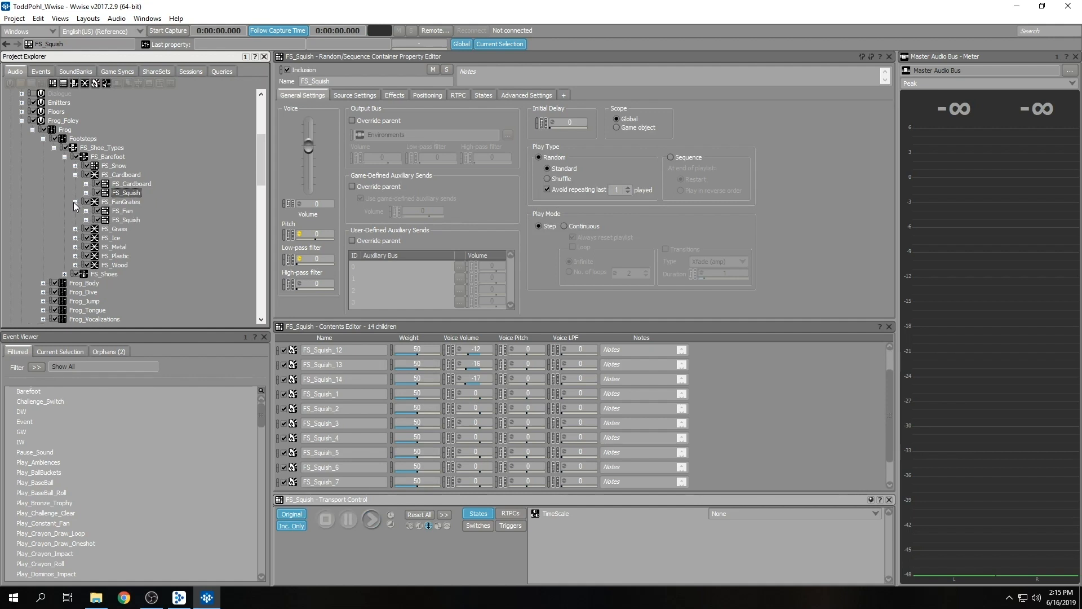
{"action": "left_click", "coordinate": [75, 229]}
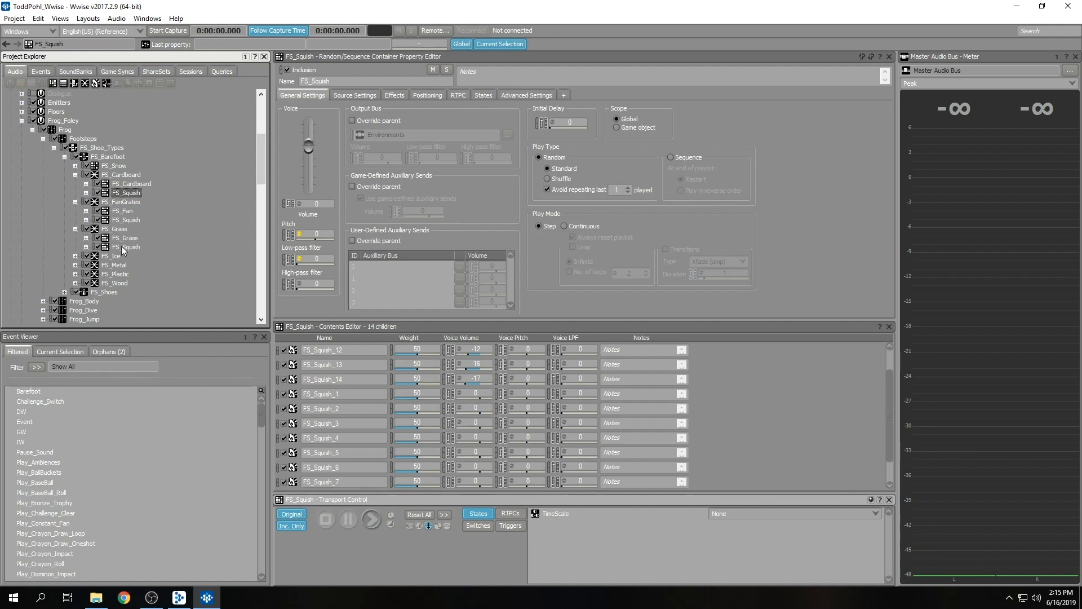
{"action": "left_click", "coordinate": [75, 256]}
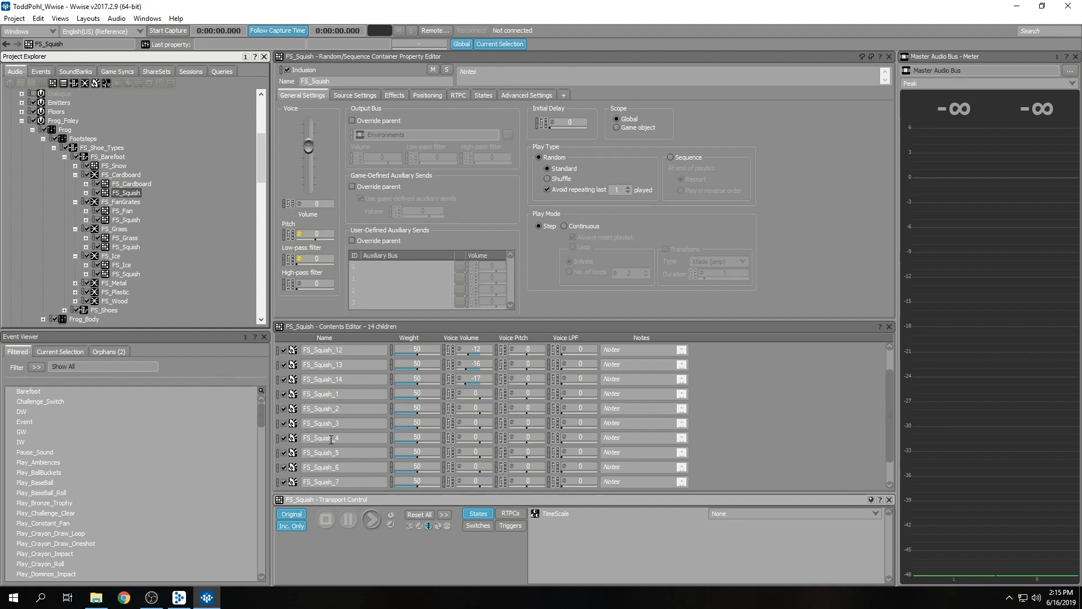
Compare the sounds inside the FS_Cardboard and FS_Squish random containers of the cardboard blend.
{"action": "scroll", "coordinate": [374, 432], "scroll_direction": "down", "scroll_amount": 1}
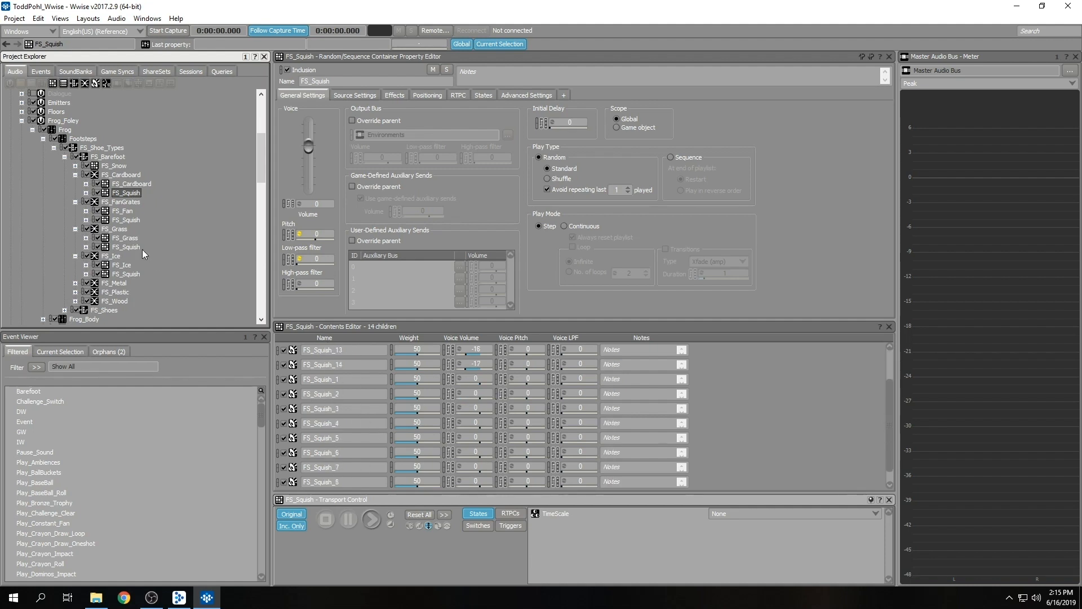
{"action": "left_click", "coordinate": [129, 184]}
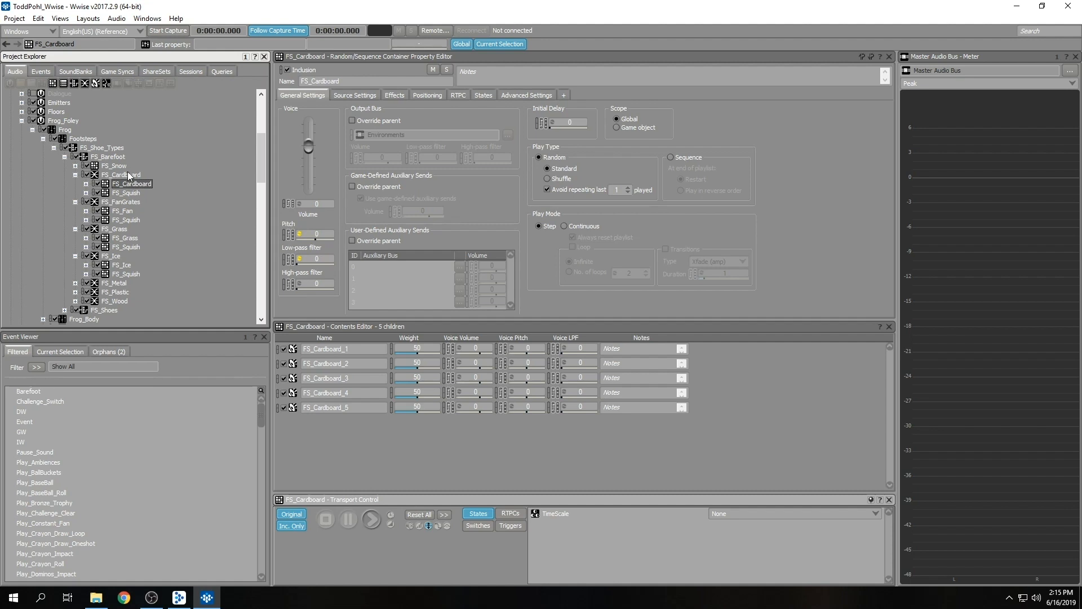
{"action": "left_click", "coordinate": [130, 193]}
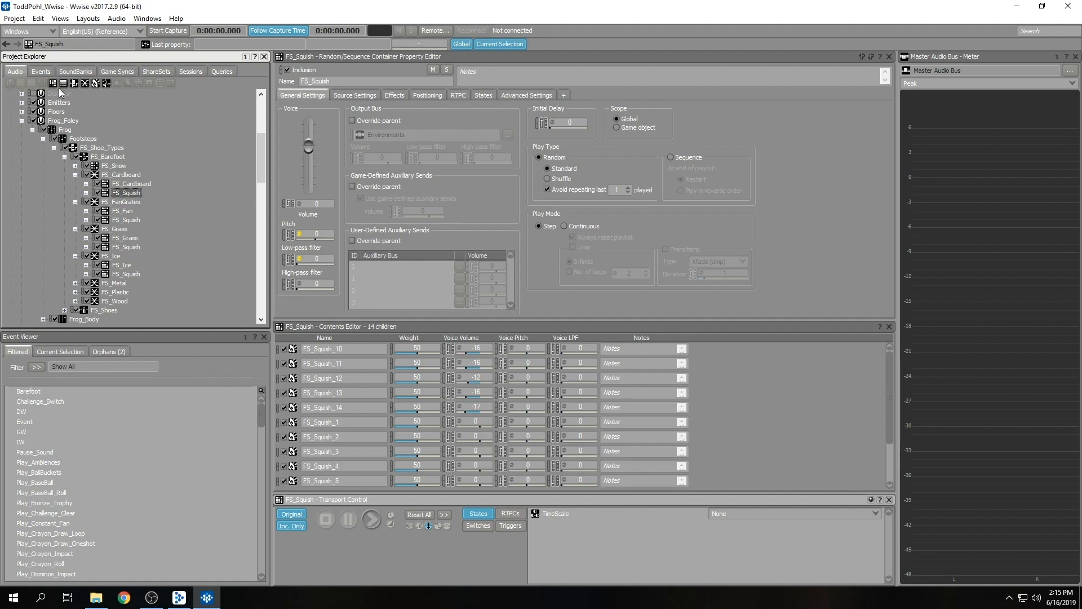
View the Play_Footsteps event's Play action on FS_Shoe_Types and look through the available action types, including the Stop and Pause variants.
{"action": "left_click", "coordinate": [33, 73]}
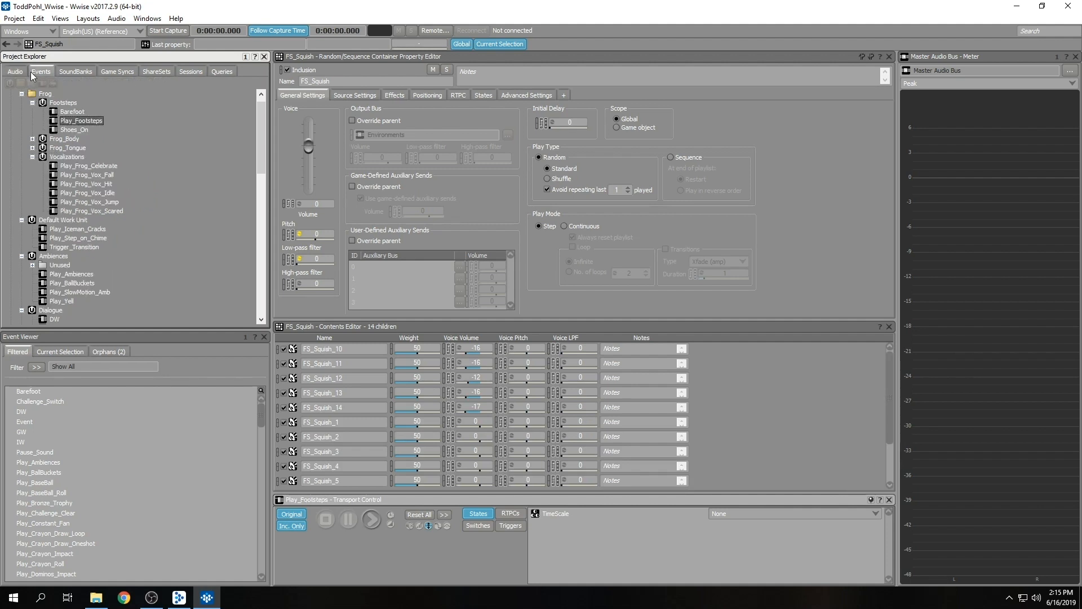
{"action": "left_click", "coordinate": [93, 122]}
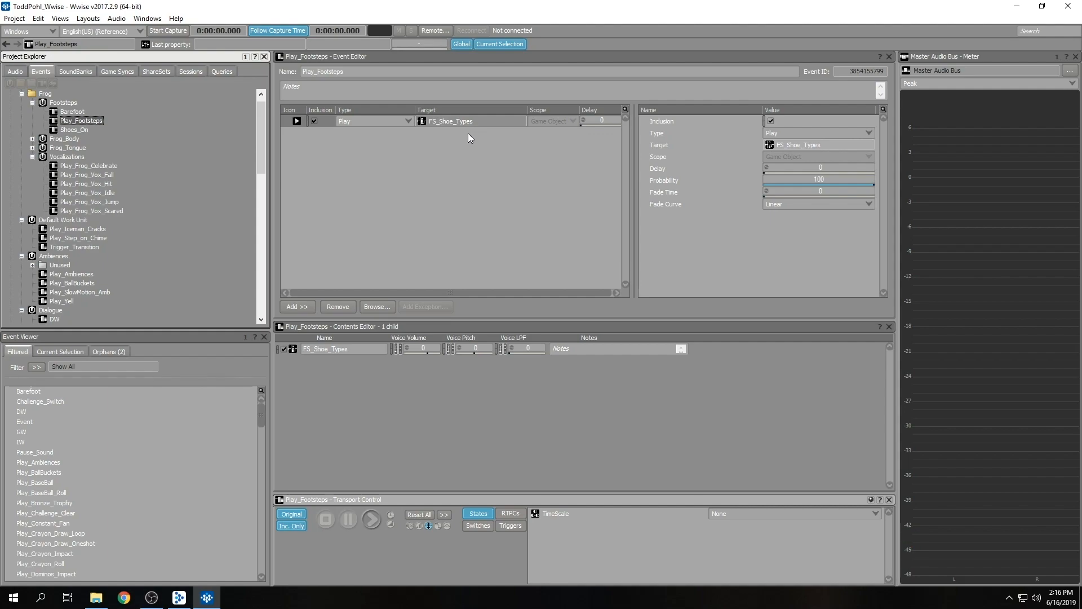
{"action": "left_click", "coordinate": [156, 602]}
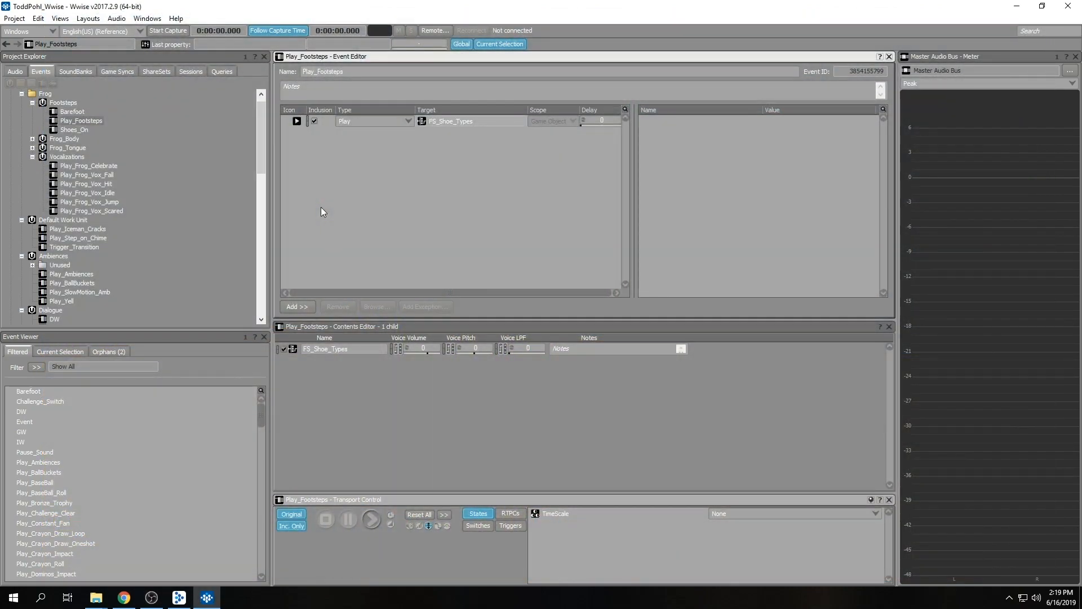
{"action": "left_click", "coordinate": [354, 121]}
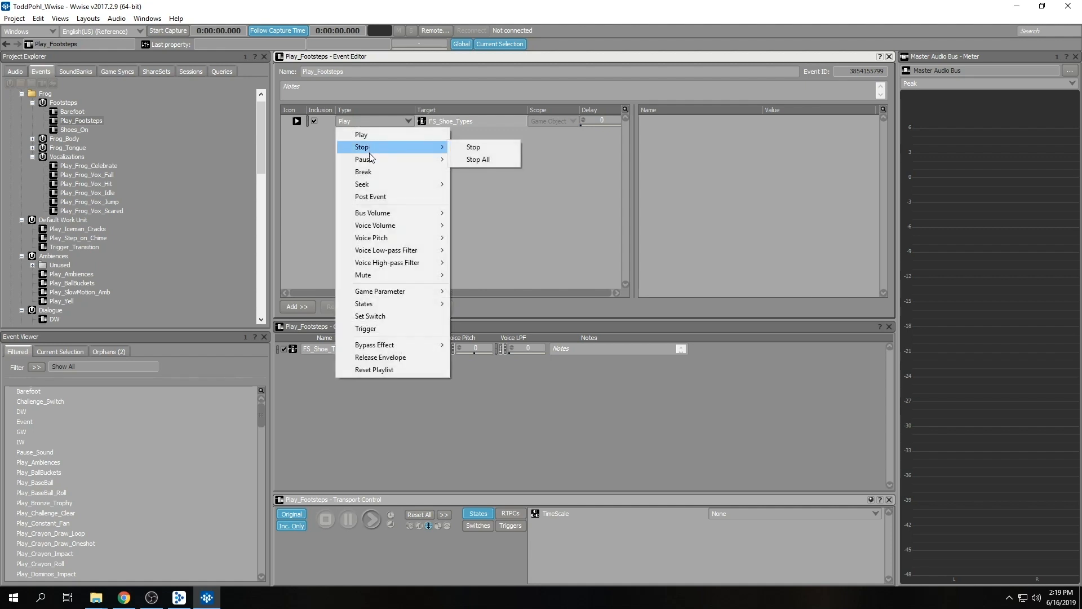
{"action": "mouse_move", "coordinate": [369, 159]}
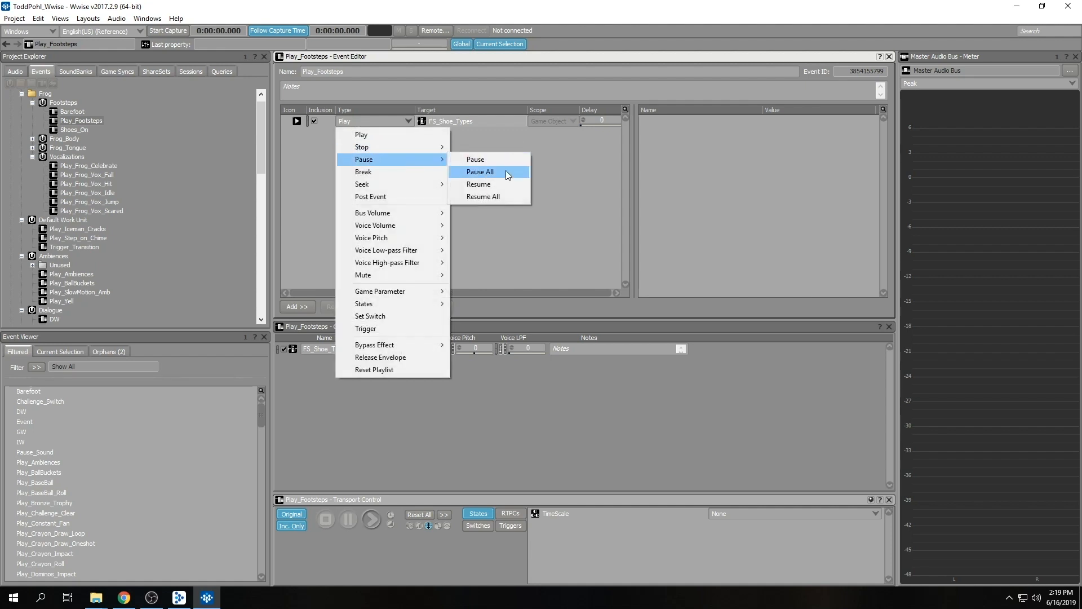
{"action": "left_click", "coordinate": [558, 150]}
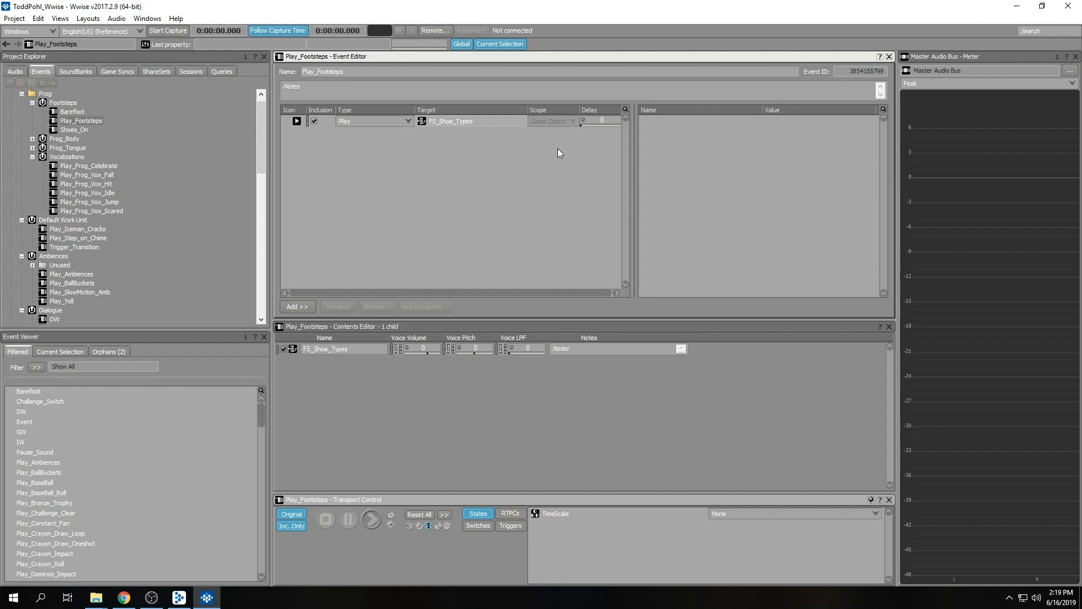
Switch to Chrome to read the Event Tips and Best Practices section on ExecuteActionOnEvent(), and return to Wwise.
{"action": "left_click", "coordinate": [124, 597]}
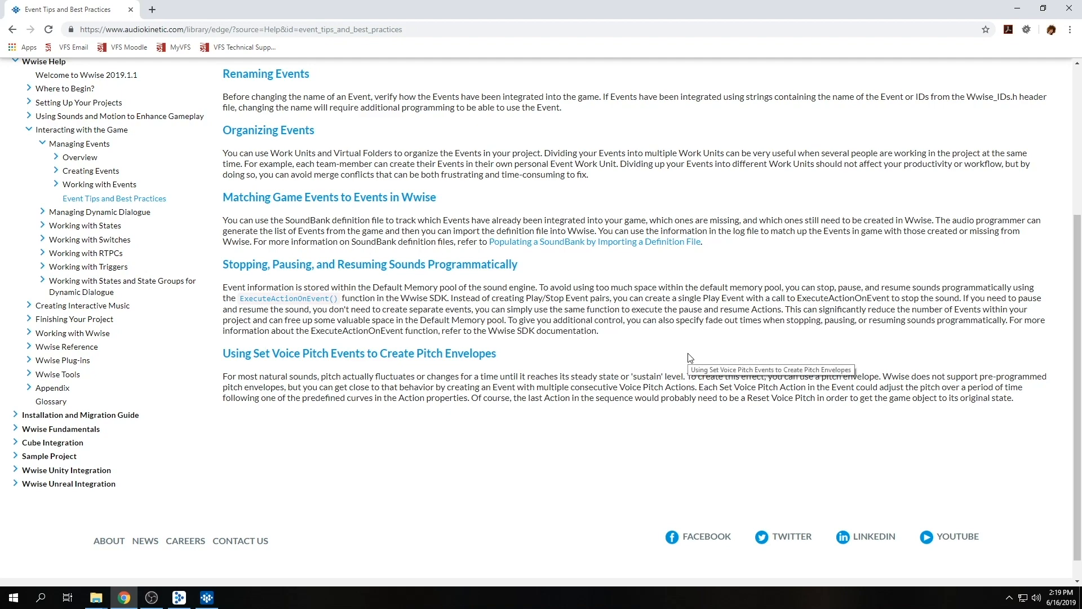
{"action": "left_click_drag", "start_coordinate": [236, 298], "coordinate": [340, 298]}
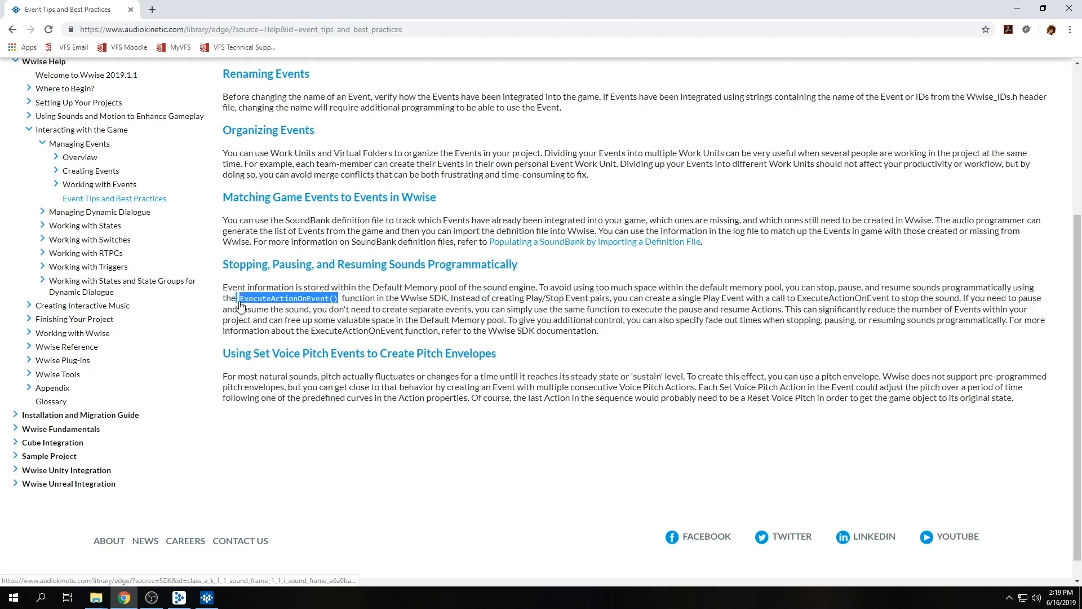
{"action": "left_click", "coordinate": [628, 315]}
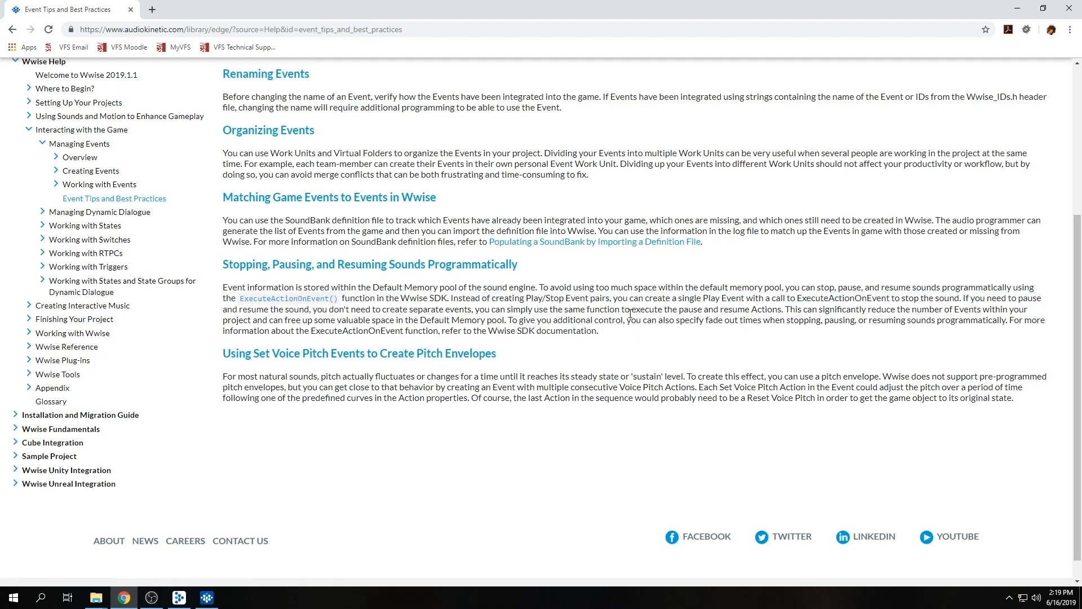
{"action": "left_click", "coordinate": [1016, 9]}
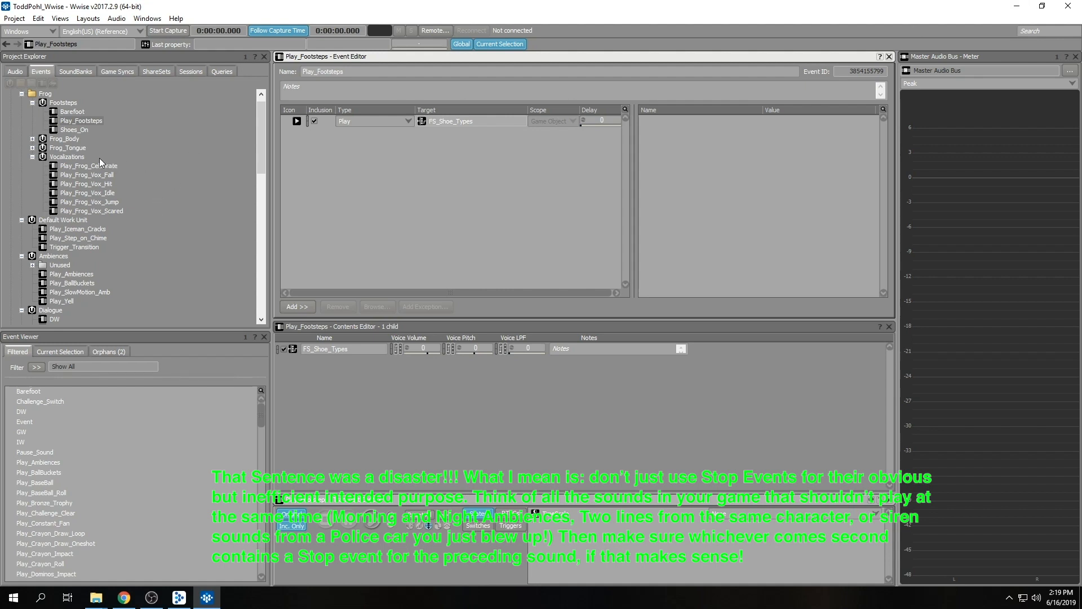
Audition the Play_Frog_Celebrate and Play_Frog_Vox_Fall events in the frog's Vocalizations work unit.
{"action": "left_click", "coordinate": [79, 159]}
{"action": "left_click", "coordinate": [85, 166]}
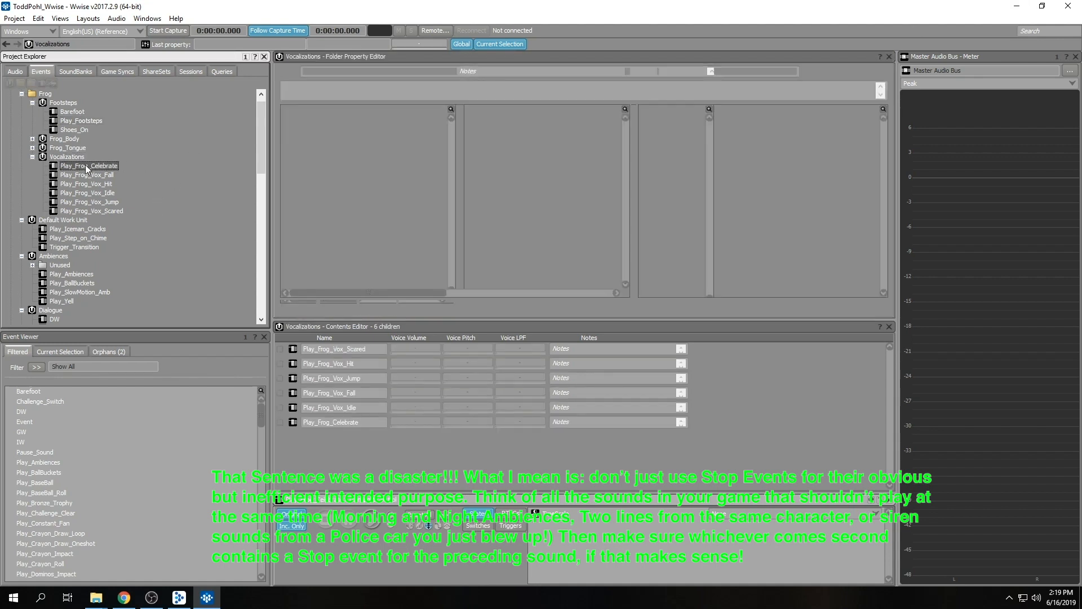
{"action": "key", "text": "space"}
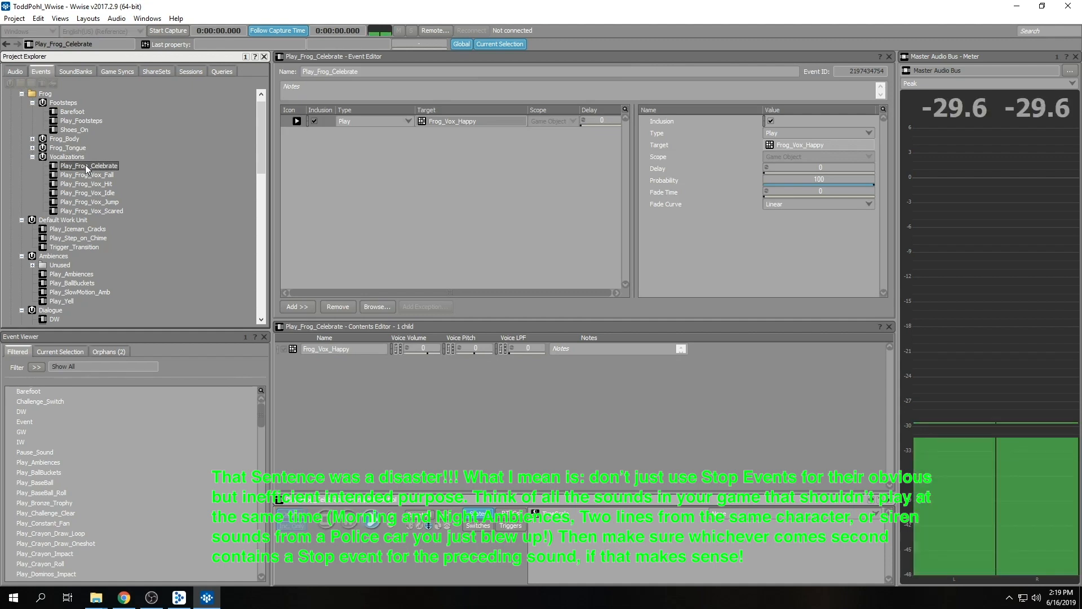
{"action": "left_click", "coordinate": [87, 176]}
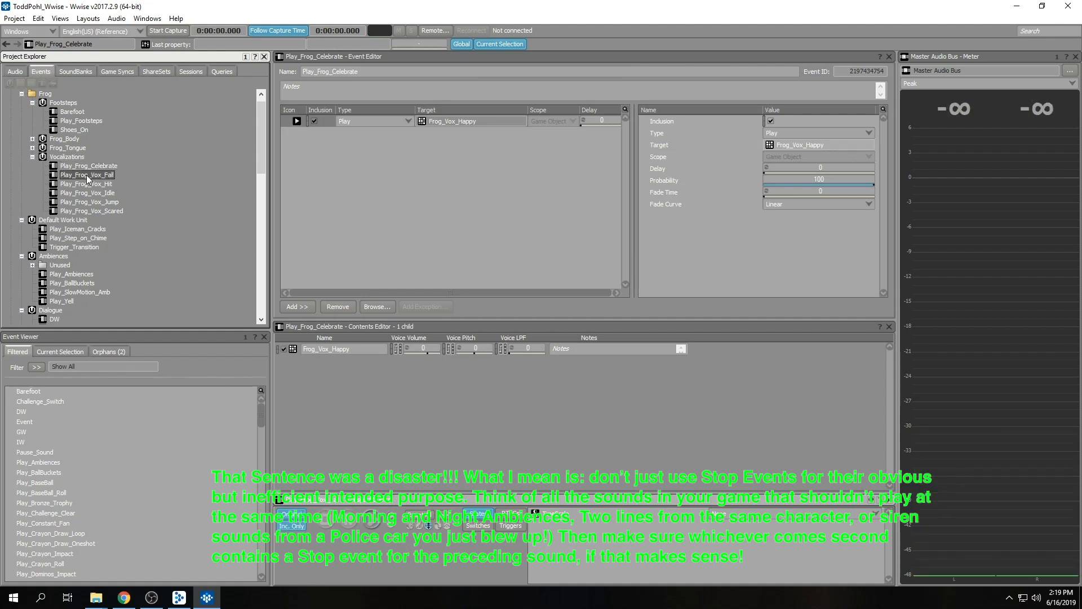
{"action": "key", "text": "space"}
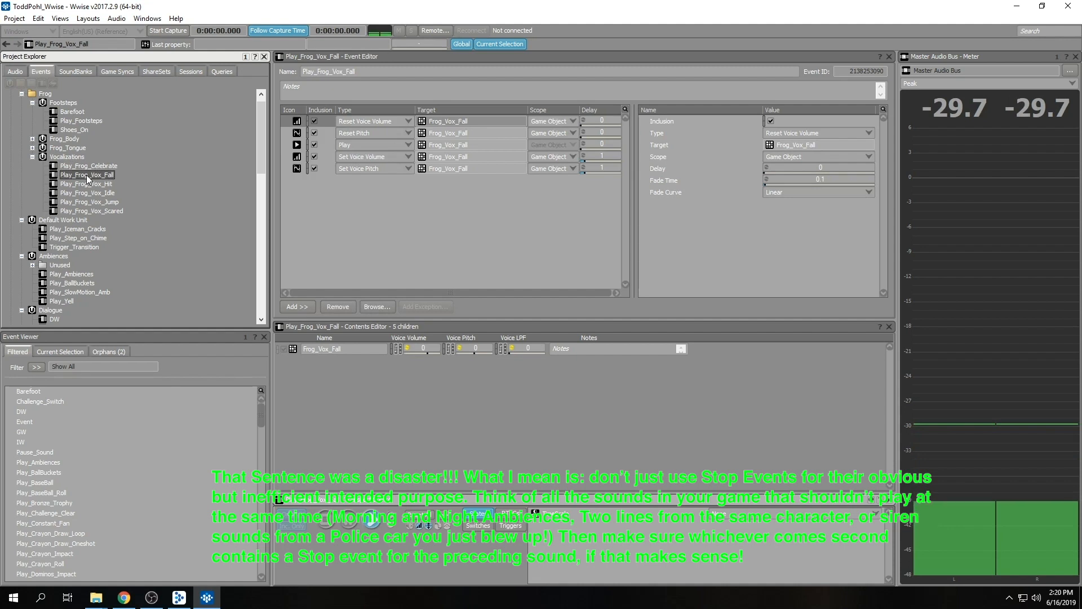
Compare the action lists of the Play_Frog_Vox_Hit and Play_Frog_Vox_Fall events, ending on Play_Frog_Vox_Hit.
{"action": "left_click", "coordinate": [87, 185]}
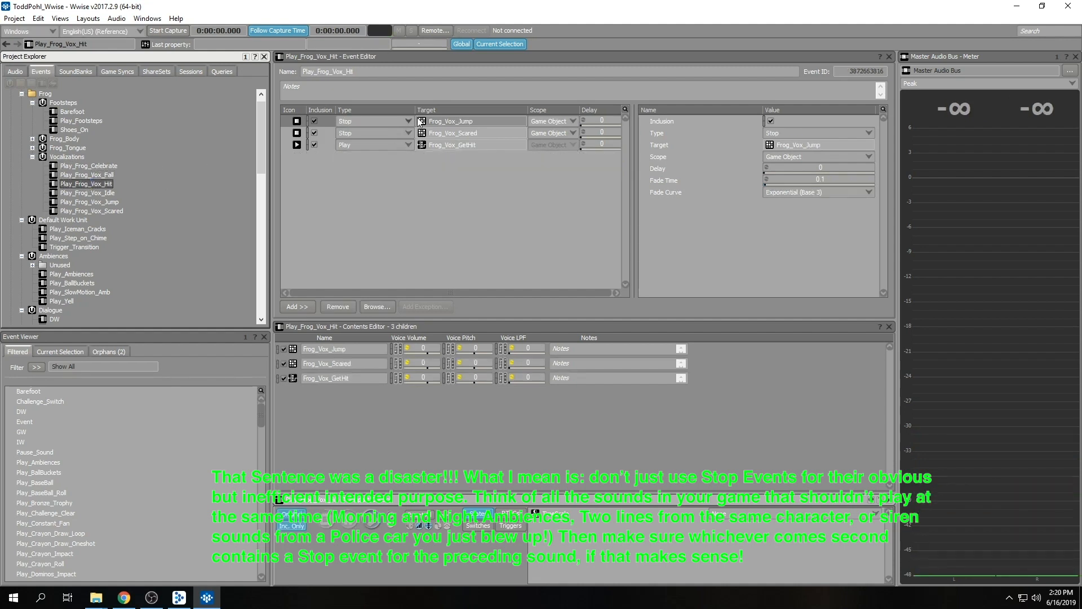
{"action": "left_click", "coordinate": [109, 175]}
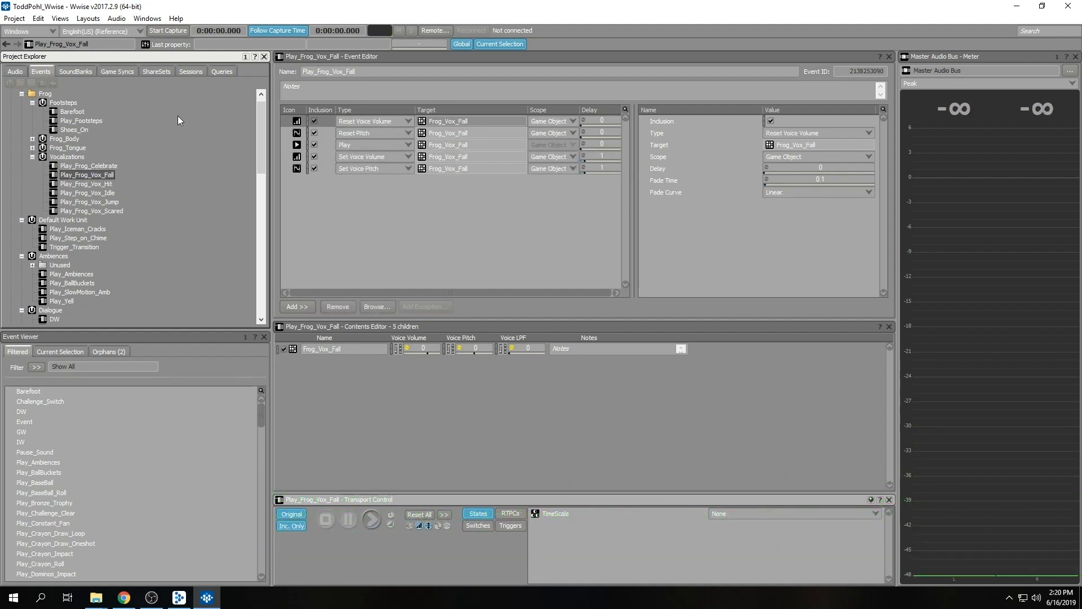
{"action": "left_click", "coordinate": [88, 183]}
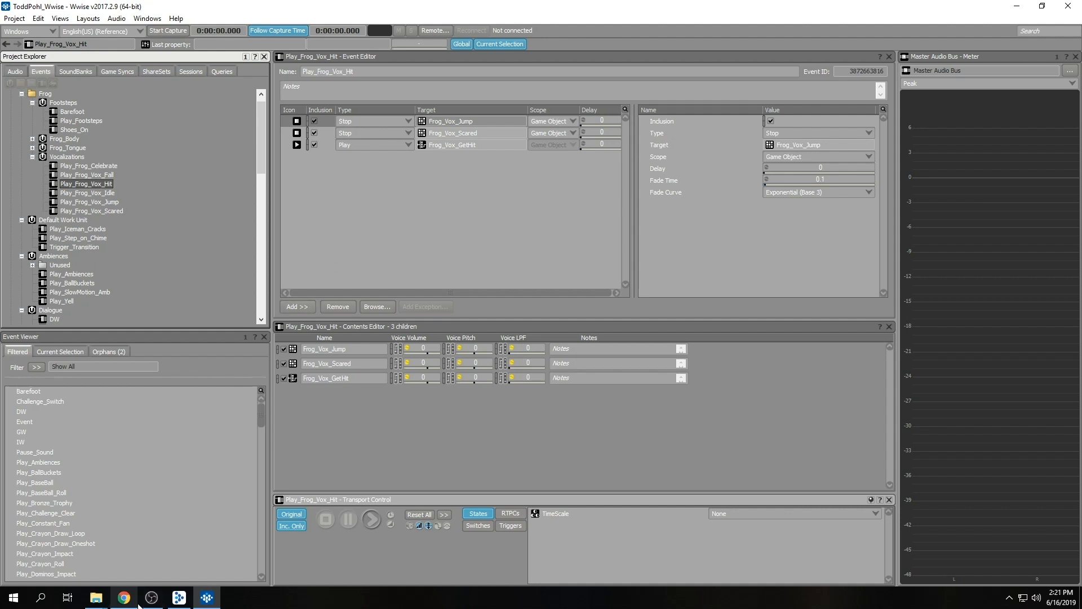
{"action": "mouse_move", "coordinate": [141, 605]}
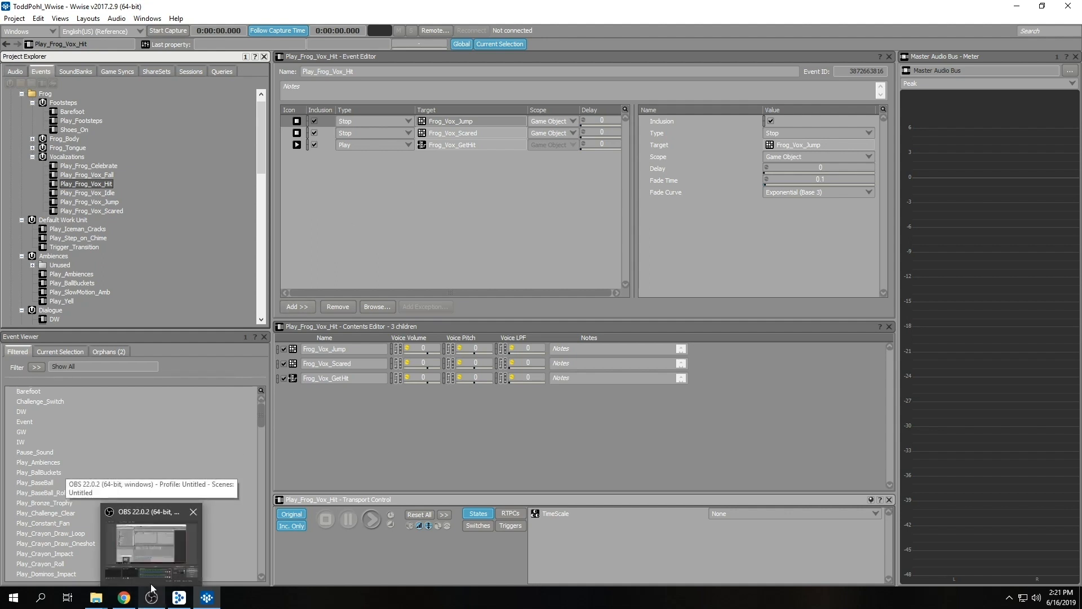